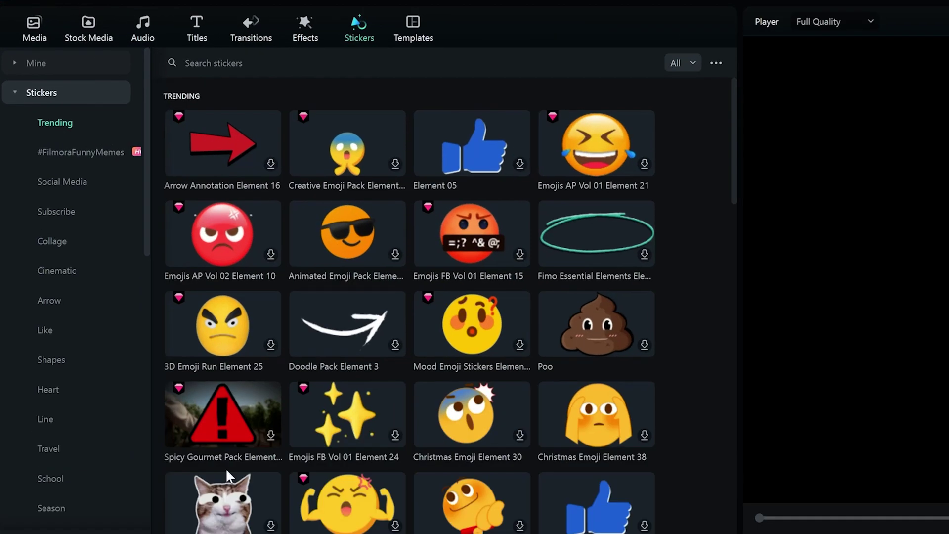
- Search the sticker library for Electricity 11, then Electricity 13, and play the preview
{"action": "left_click", "coordinate": [215, 67]}
{"action": "type", "text": "elec"}
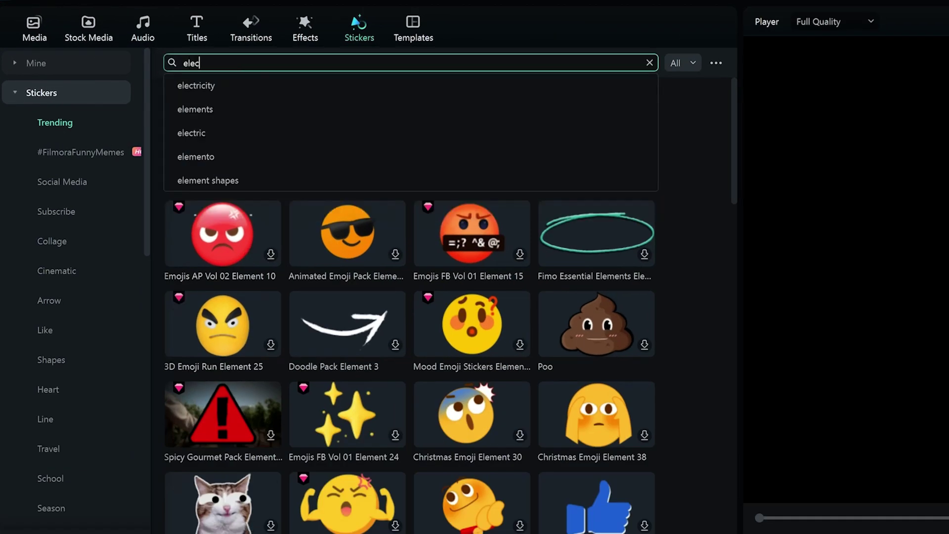
{"action": "type", "text": "tricy 11"}
{"action": "key", "text": "Return"}
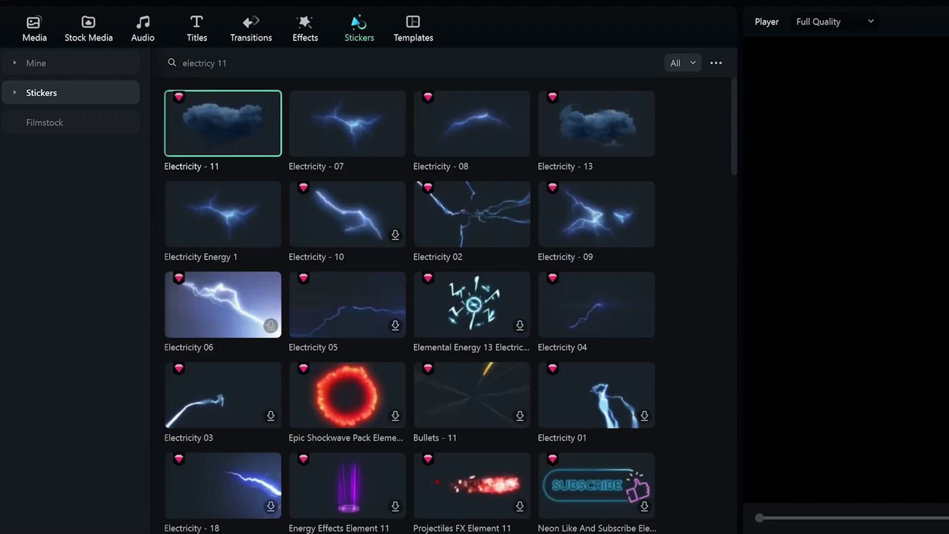
{"action": "left_click", "coordinate": [232, 63]}
{"action": "key", "text": "BackSpace"}
{"action": "type", "text": "3"}
{"action": "key", "text": "Return"}
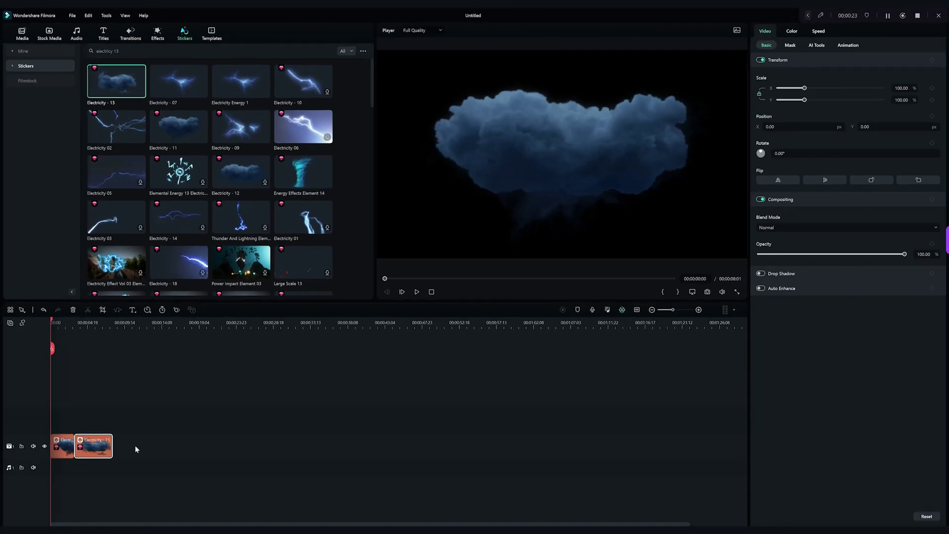
{"action": "key", "text": "space"}
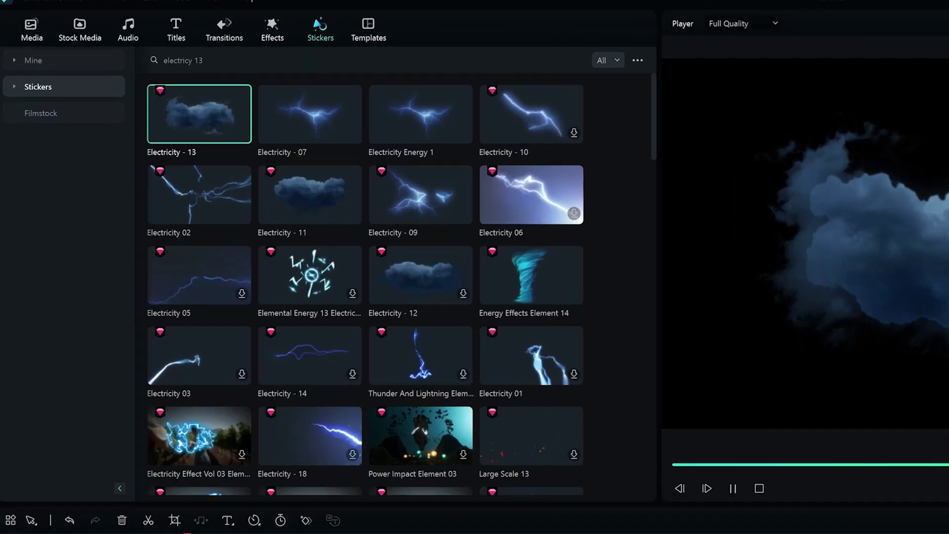
- Step the search through electricity 11 and 17 to Electricity - 08, then preview the lightning flash
{"action": "left_click", "coordinate": [117, 51]}
{"action": "key", "text": "BackSpace"}
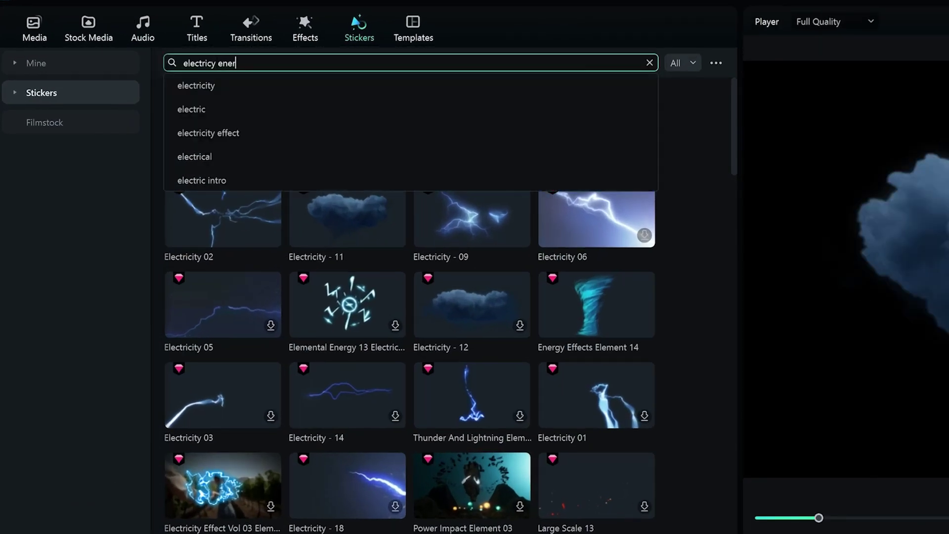
{"action": "type", "text": "1"}
{"action": "key", "text": "Return"}
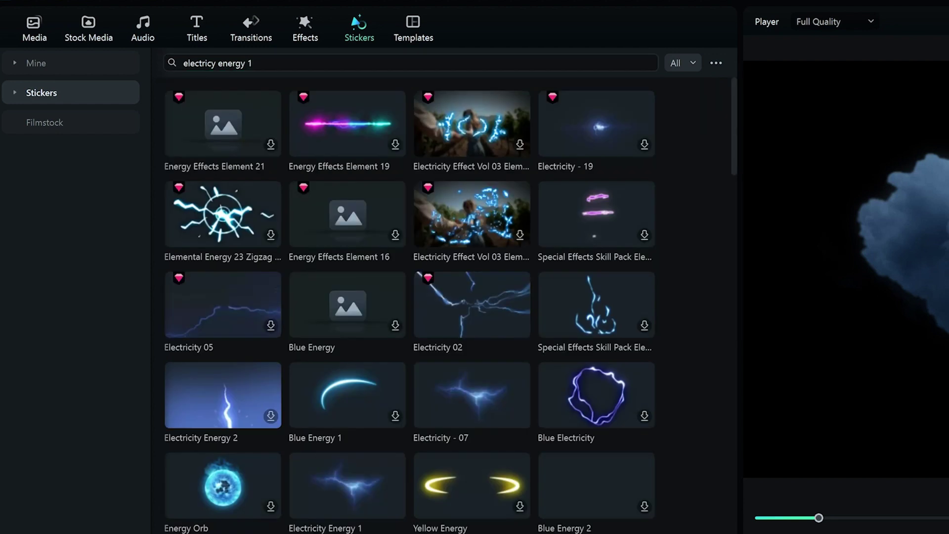
{"action": "key", "text": "BackSpace"}
{"action": "key", "text": "BackSpace"}
{"action": "key", "text": "BackSpace"}
{"action": "key", "text": "BackSpace"}
{"action": "key", "text": "BackSpace"}
{"action": "key", "text": "BackSpace"}
{"action": "key", "text": "BackSpace"}
{"action": "key", "text": "BackSpace"}
{"action": "key", "text": "BackSpace"}
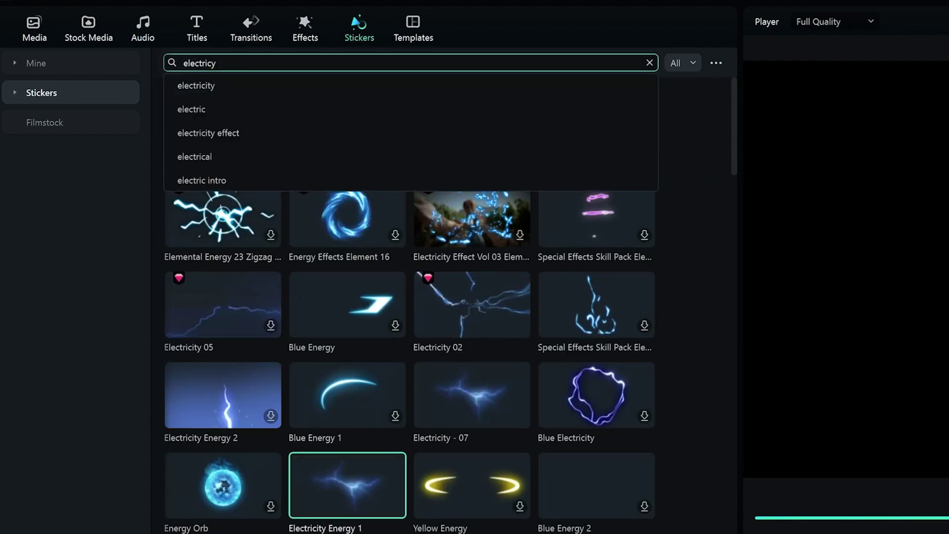
{"action": "type", "text": "7"}
{"action": "key", "text": "Return"}
{"action": "key", "text": "BackSpace"}
{"action": "key", "text": "BackSpace"}
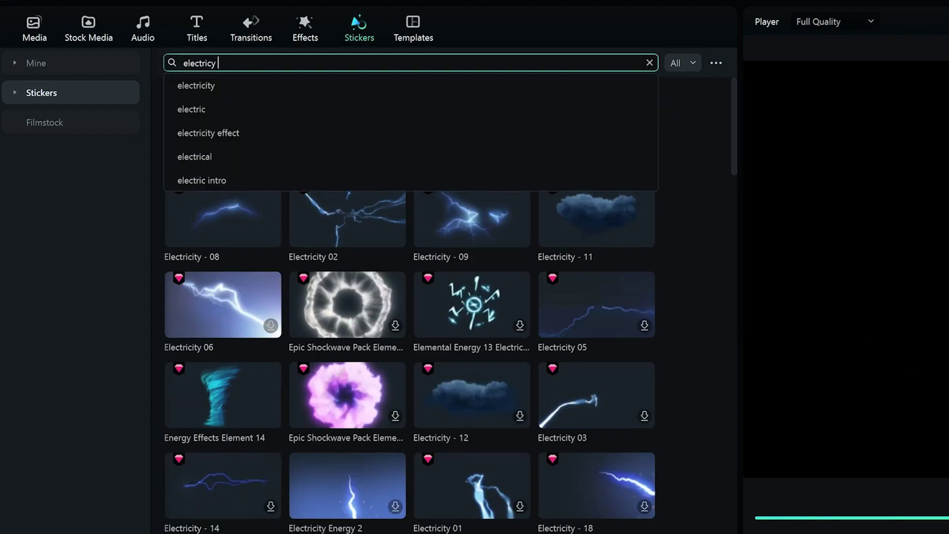
{"action": "type", "text": "8"}
{"action": "key", "text": "Return"}
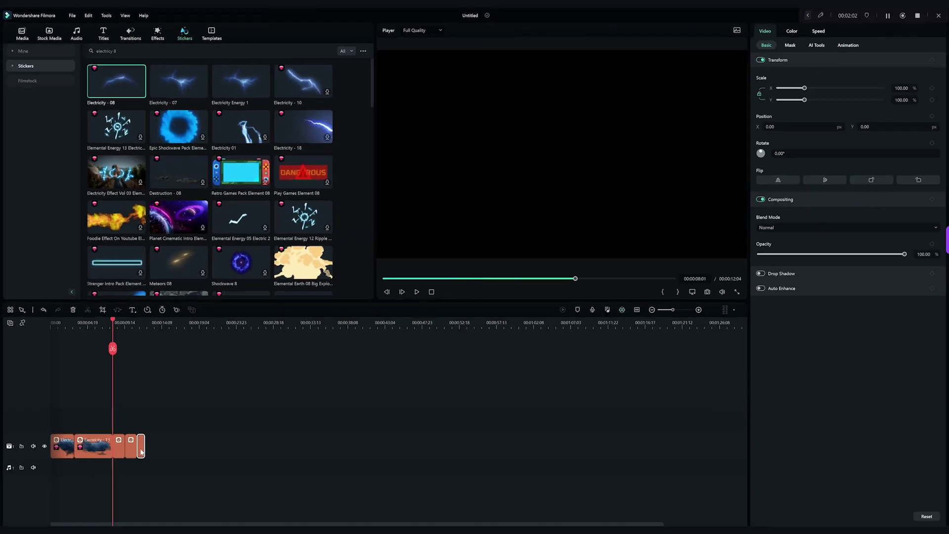
{"action": "key", "text": "space"}
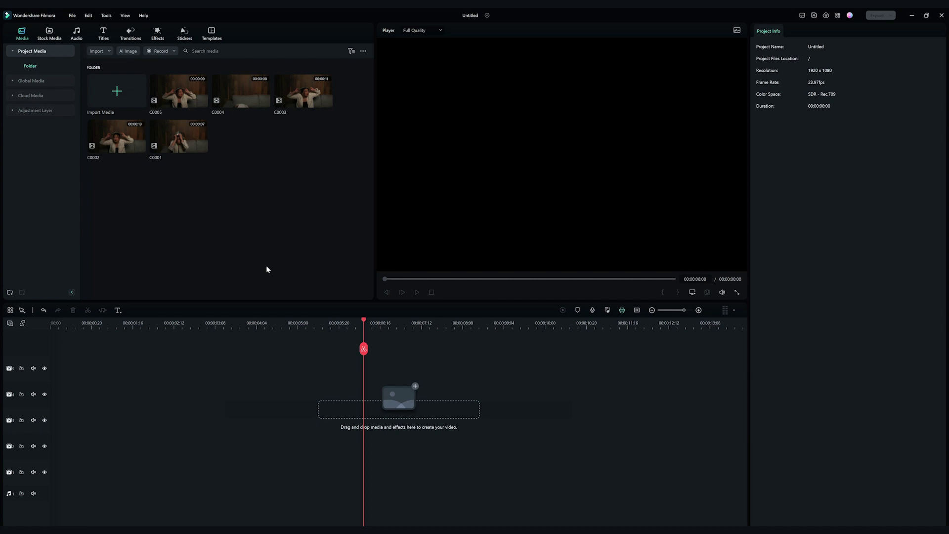
- Place C0003 on video track 1 and grade it: temperature -95.92, exposure 14.29, contrast 53.57
{"action": "left_click_drag", "start_coordinate": [300, 102], "coordinate": [49, 489]}
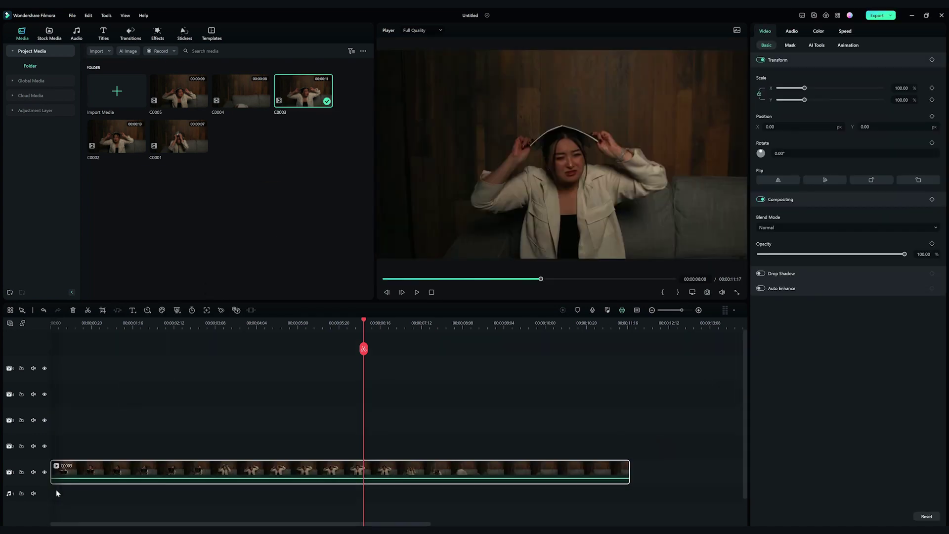
{"action": "left_click", "coordinate": [822, 33]}
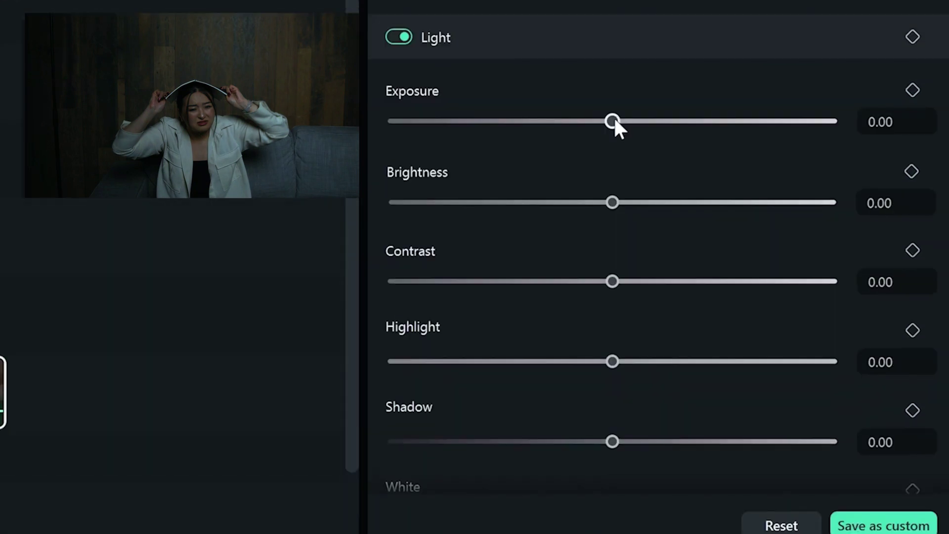
{"action": "left_click", "coordinate": [634, 123]}
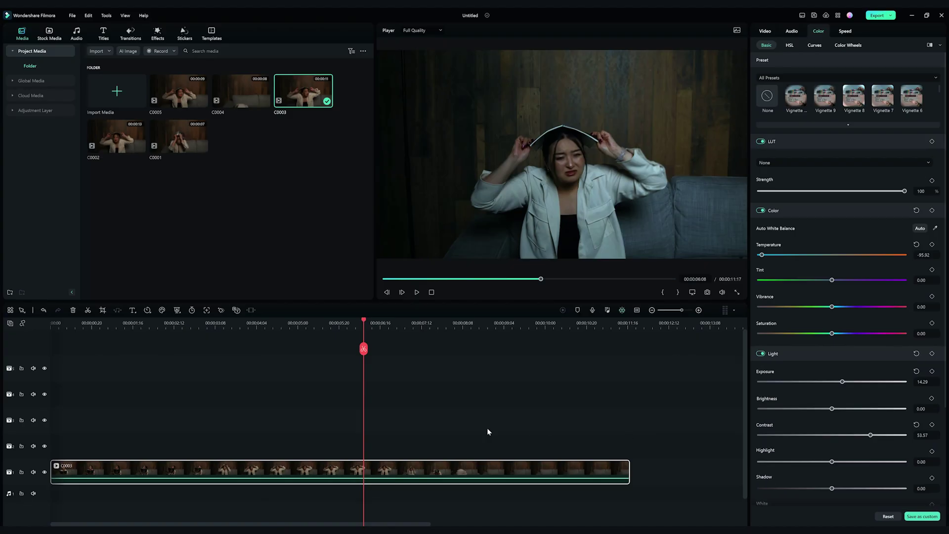
- Search stickers for electricity 13 and place the Electricity - 13 cloud on track 2
{"action": "left_click", "coordinate": [486, 428]}
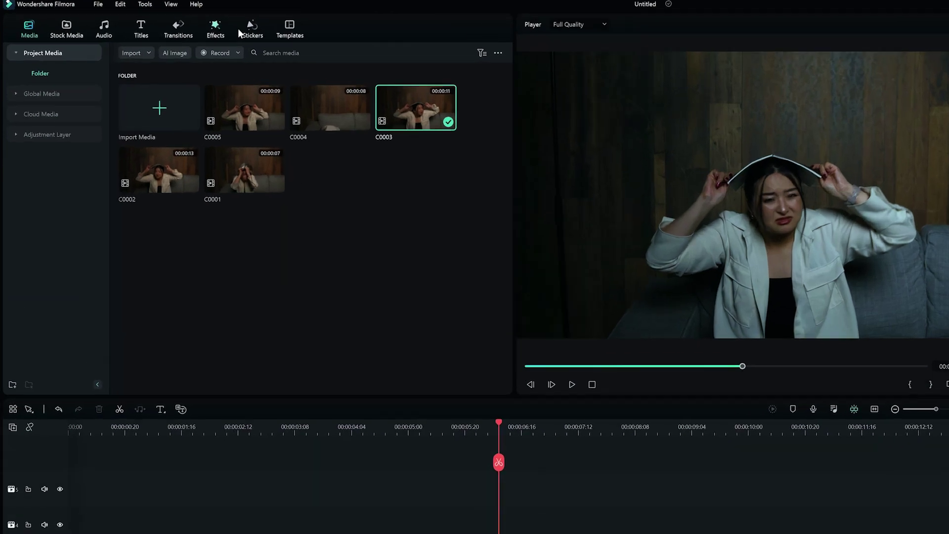
{"action": "left_click", "coordinate": [240, 29]}
{"action": "type", "text": "el"}
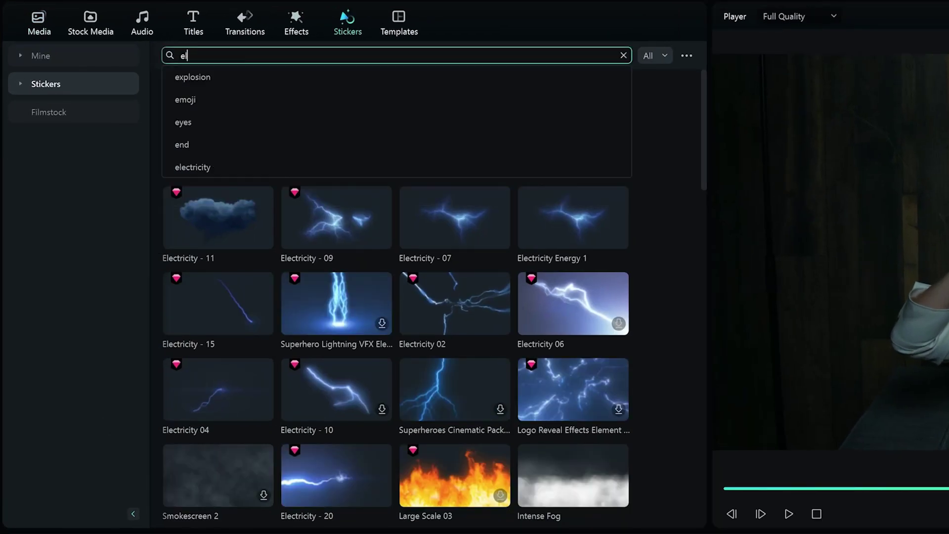
{"action": "type", "text": "ectricity "}
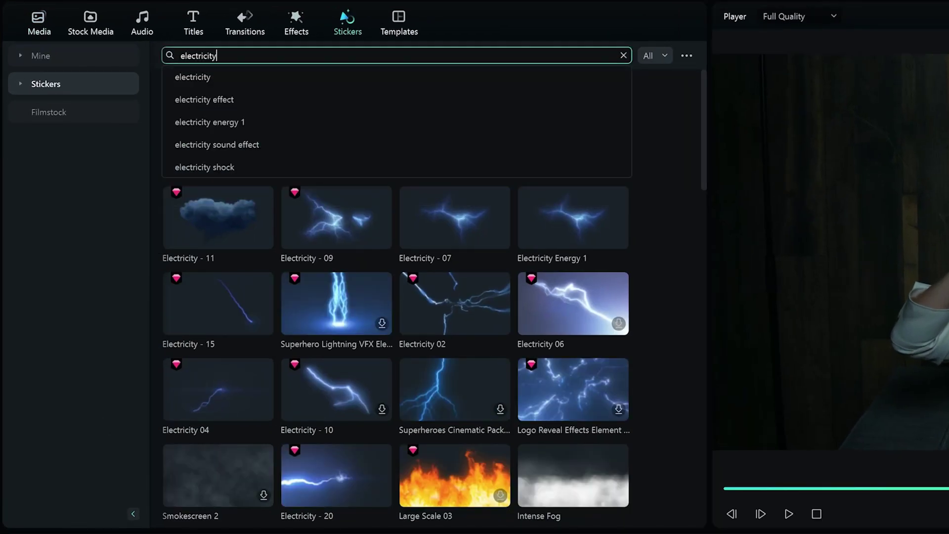
{"action": "type", "text": "13"}
{"action": "key", "text": "Return"}
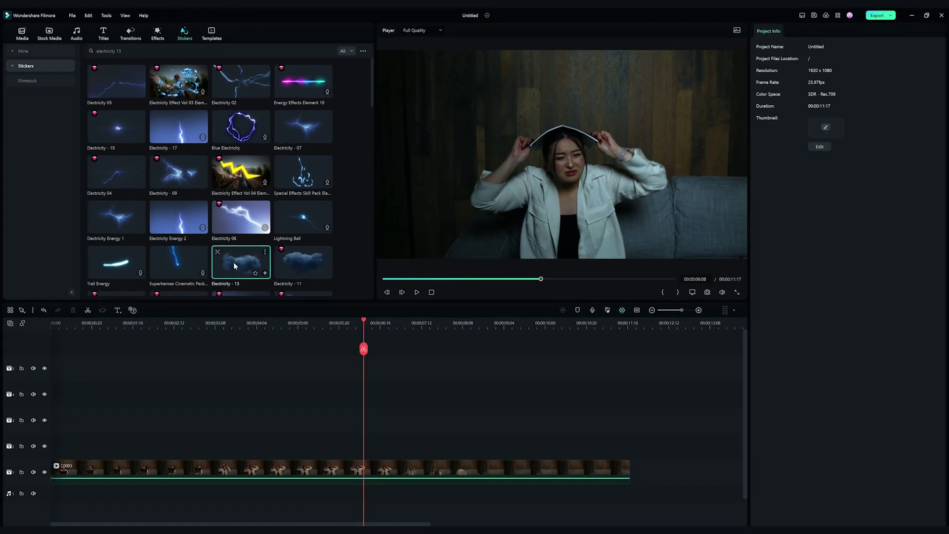
{"action": "left_click_drag", "start_coordinate": [234, 265], "coordinate": [54, 450]}
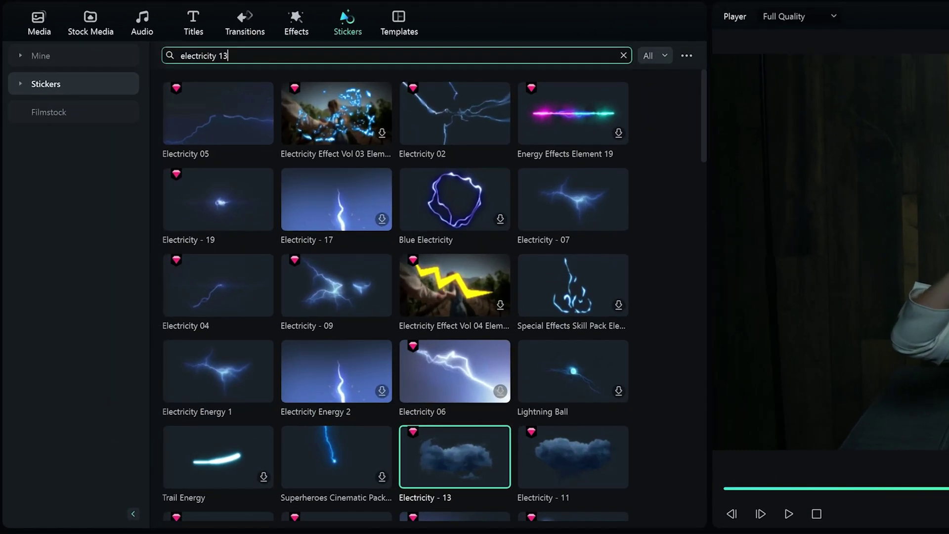
- Place the Electricity - 11 cloud on track 5, then select Electricity - 13 at 00:00:00:20
{"action": "key", "text": "BackSpace"}
{"action": "type", "text": "1"}
{"action": "key", "text": "Return"}
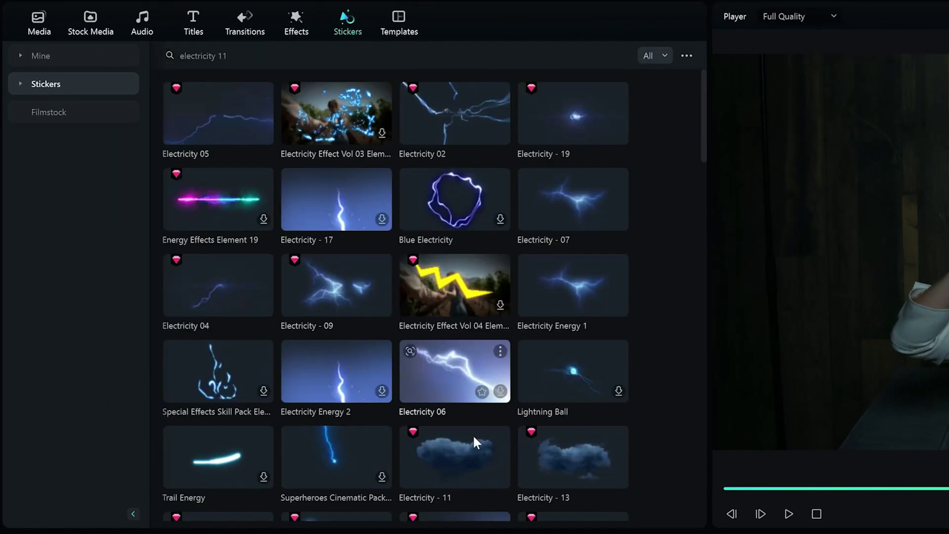
{"action": "left_click_drag", "start_coordinate": [473, 434], "coordinate": [105, 533]}
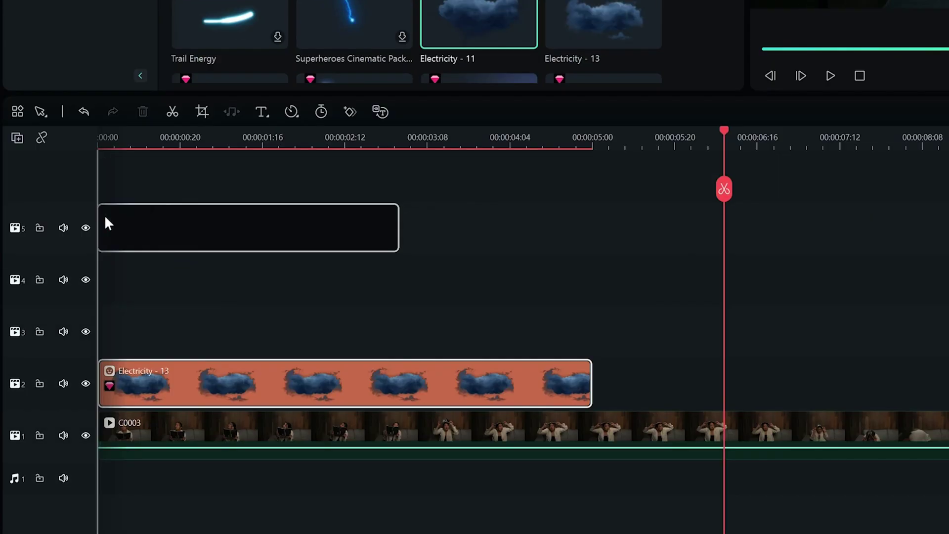
{"action": "left_click_drag", "start_coordinate": [108, 223], "coordinate": [108, 224]}
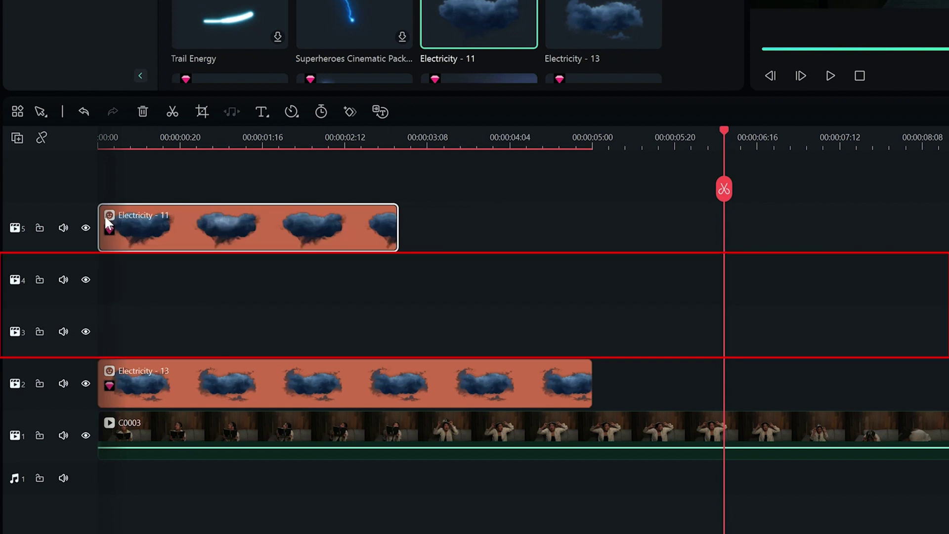
{"action": "left_click", "coordinate": [184, 138]}
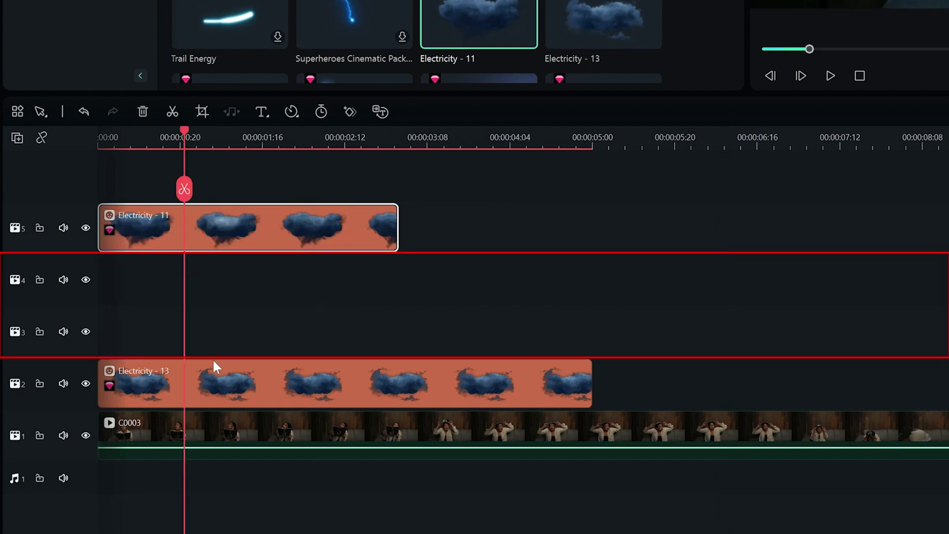
{"action": "left_click", "coordinate": [215, 370]}
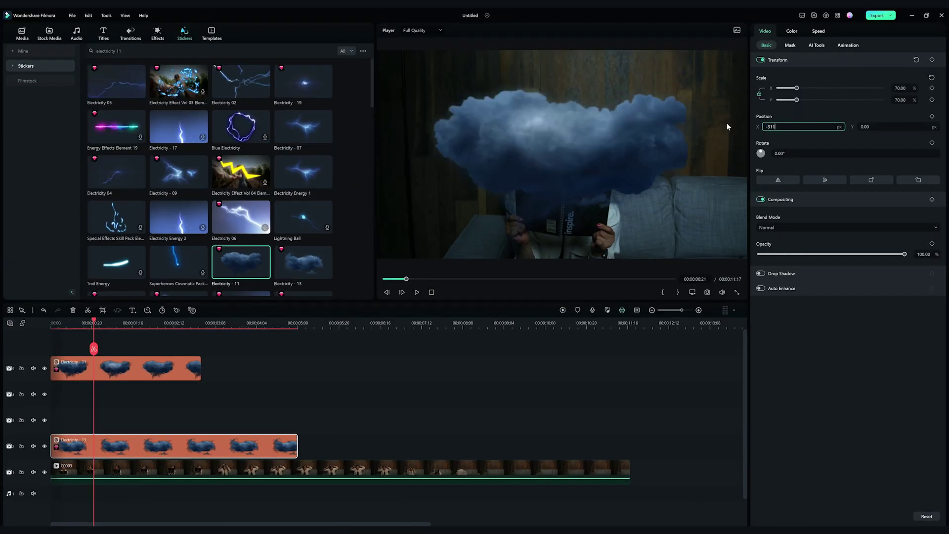
- Scale both clouds to 70%, positioned at X -311.61/Y 489.84 and X 288/Y 417.05
{"action": "key", "text": "Tab"}
{"action": "type", "text": "489.84"}
{"action": "key", "text": "Return"}
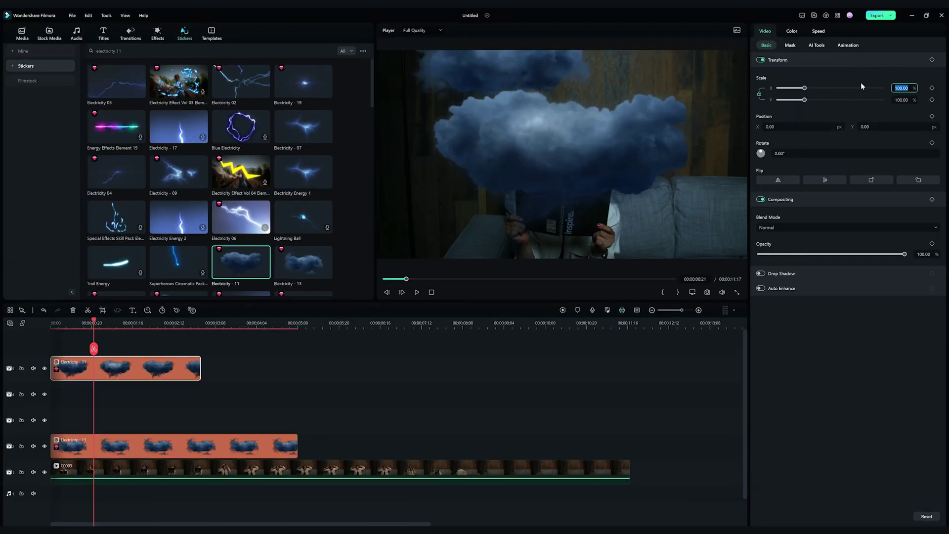
{"action": "type", "text": "70"}
{"action": "key", "text": "Return"}
{"action": "left_click", "coordinate": [835, 127]}
{"action": "type", "text": "288"}
{"action": "key", "text": "Tab"}
{"action": "type", "text": "417.05"}
{"action": "key", "text": "Return"}
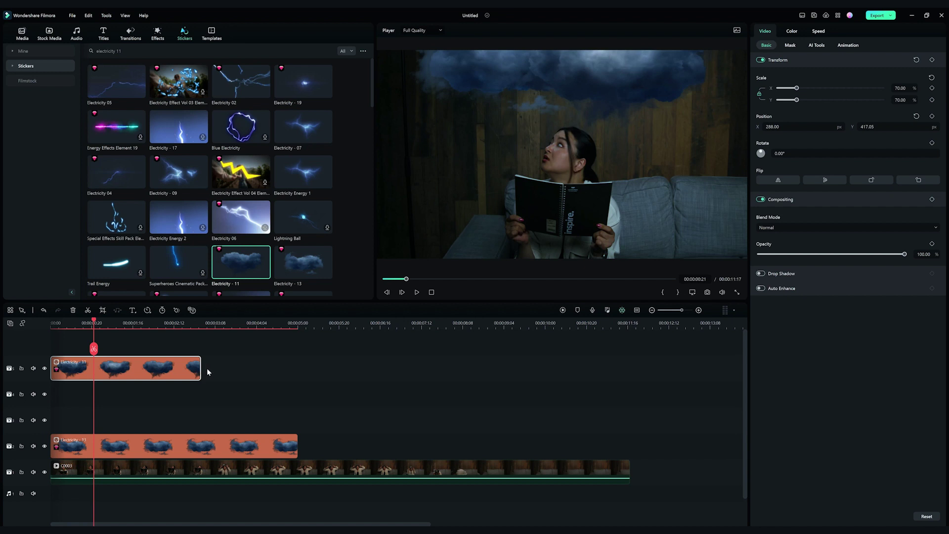
- Stretch both cloud sticker clips to the end of the footage and preview them
{"action": "left_click_drag", "start_coordinate": [396, 379], "coordinate": [631, 379]}
{"action": "left_click_drag", "start_coordinate": [298, 448], "coordinate": [631, 450]}
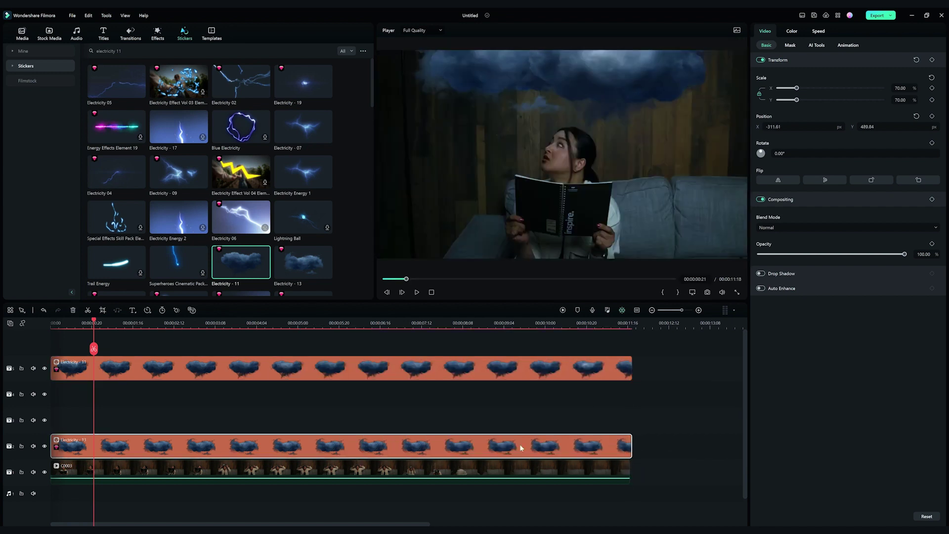
{"action": "left_click", "coordinate": [97, 361]}
{"action": "left_click_drag", "start_coordinate": [105, 324], "coordinate": [118, 326]}
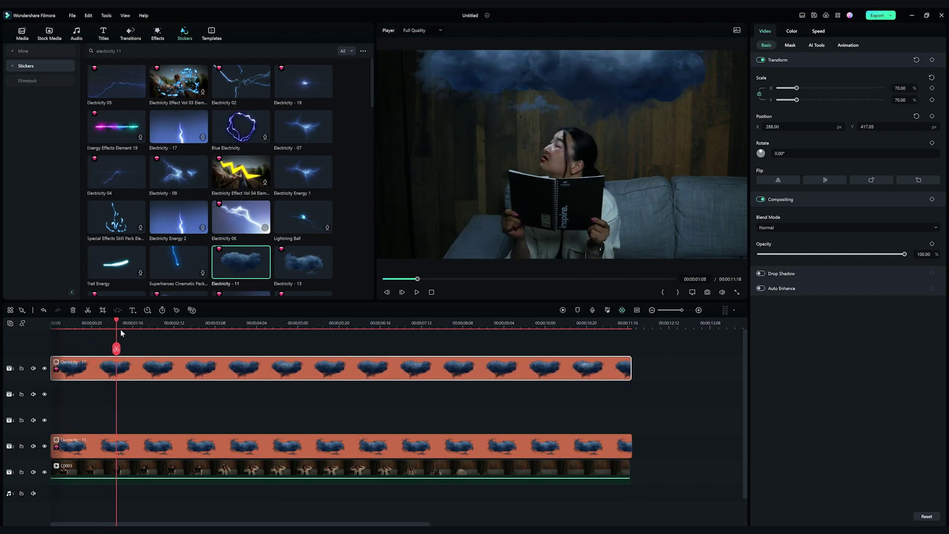
{"action": "key", "text": "space"}
- Shift both cloud clips six frames later and skim the footage to check them
{"action": "left_click_drag", "start_coordinate": [181, 370], "coordinate": [193, 370]}
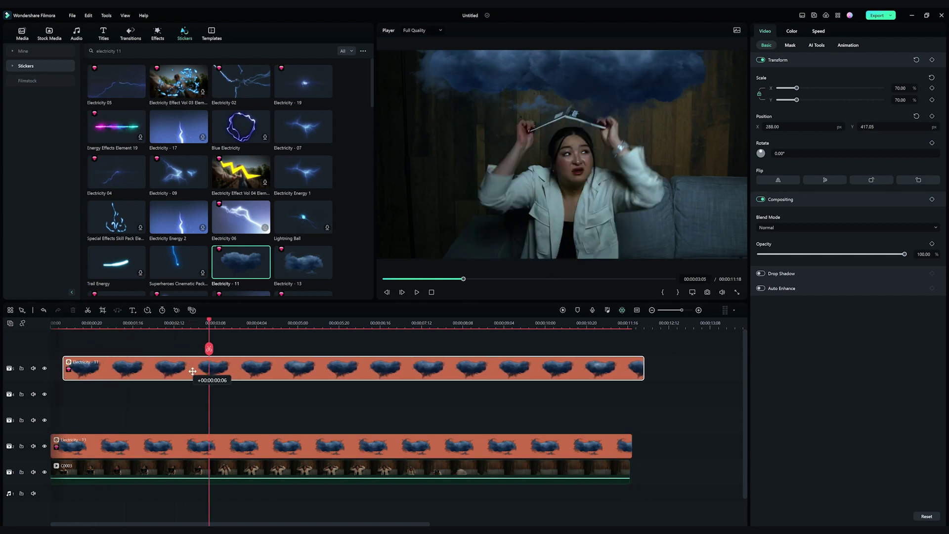
{"action": "left_click_drag", "start_coordinate": [69, 334], "coordinate": [157, 327]}
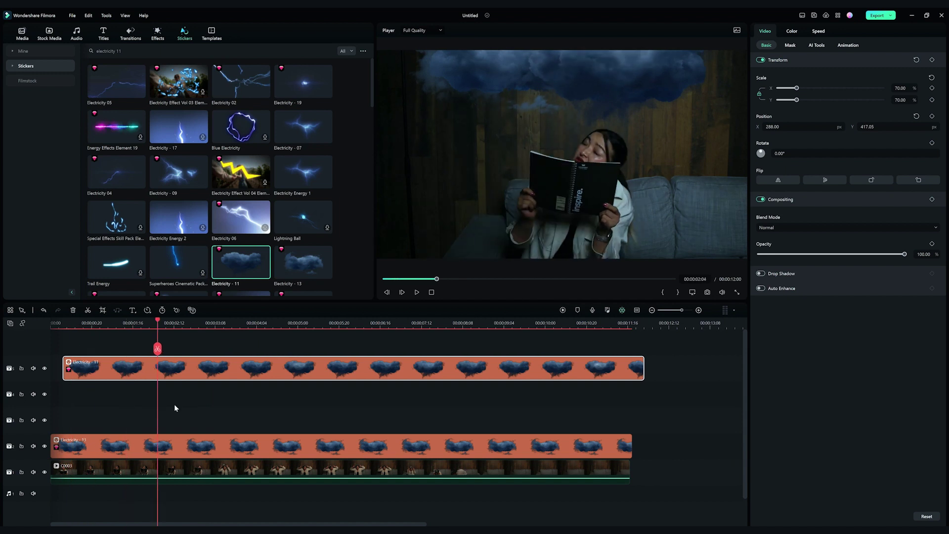
{"action": "left_click_drag", "start_coordinate": [171, 440], "coordinate": [183, 440]}
{"action": "left_click_drag", "start_coordinate": [160, 323], "coordinate": [336, 366]}
{"action": "left_click_drag", "start_coordinate": [59, 325], "coordinate": [63, 324]}
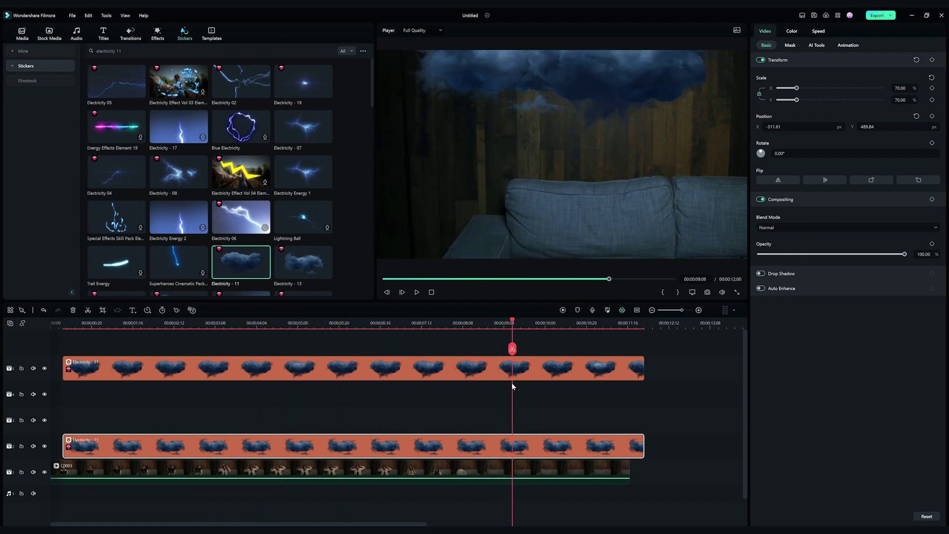
- Add the Electricity - 07 lightning at about two seconds and set its X position to -263.61
{"action": "left_click_drag", "start_coordinate": [406, 387], "coordinate": [313, 385]}
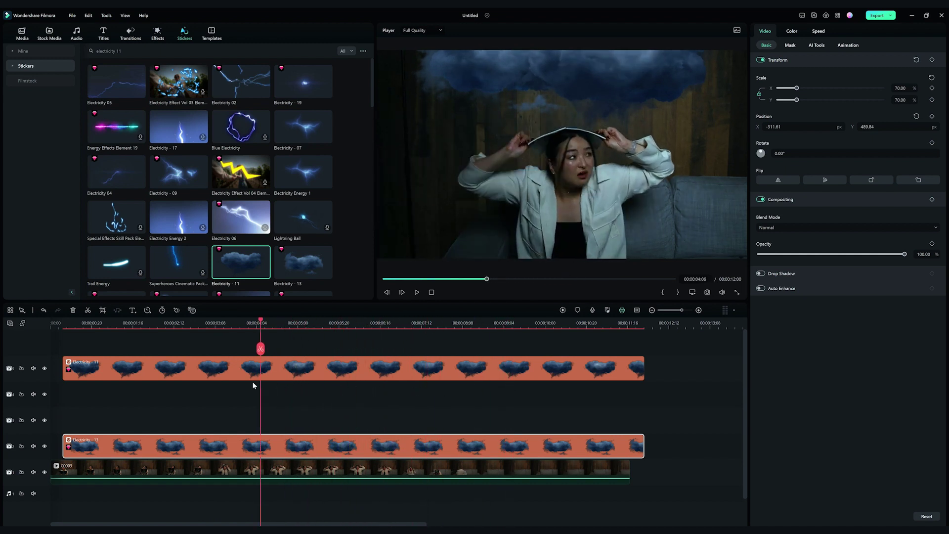
{"action": "left_click_drag", "start_coordinate": [252, 385], "coordinate": [110, 431]}
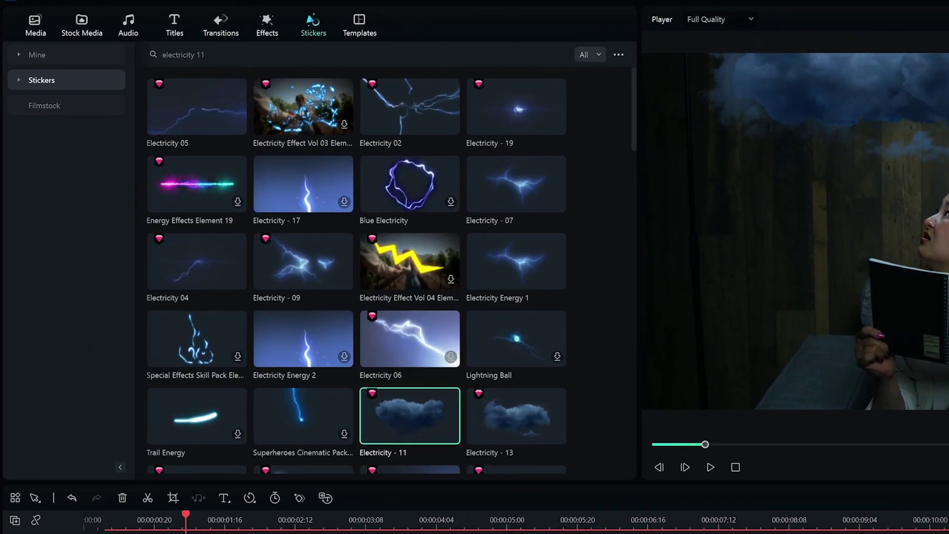
{"action": "left_click", "coordinate": [205, 54]}
{"action": "key", "text": "BackSpace"}
{"action": "key", "text": "BackSpace"}
{"action": "type", "text": "7"}
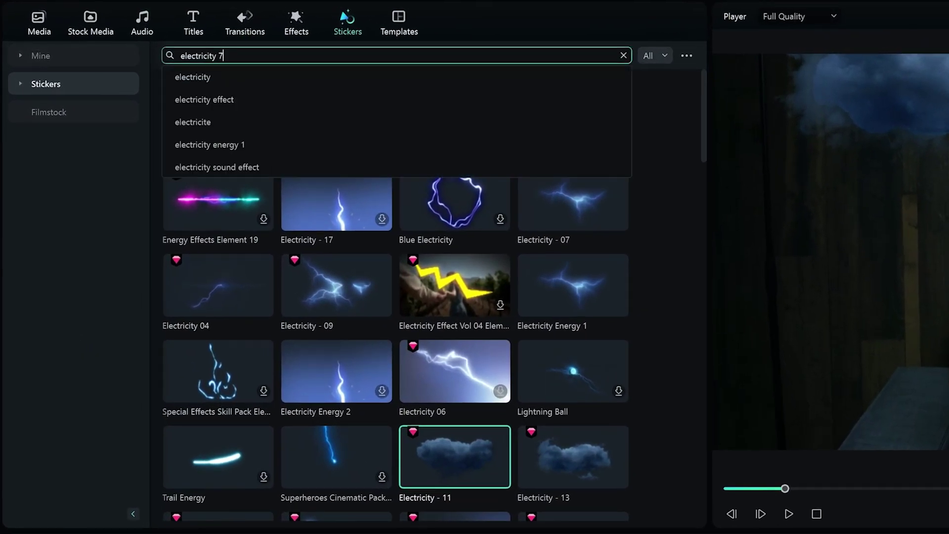
{"action": "key", "text": "Return"}
{"action": "left_click_drag", "start_coordinate": [573, 199], "coordinate": [123, 430]}
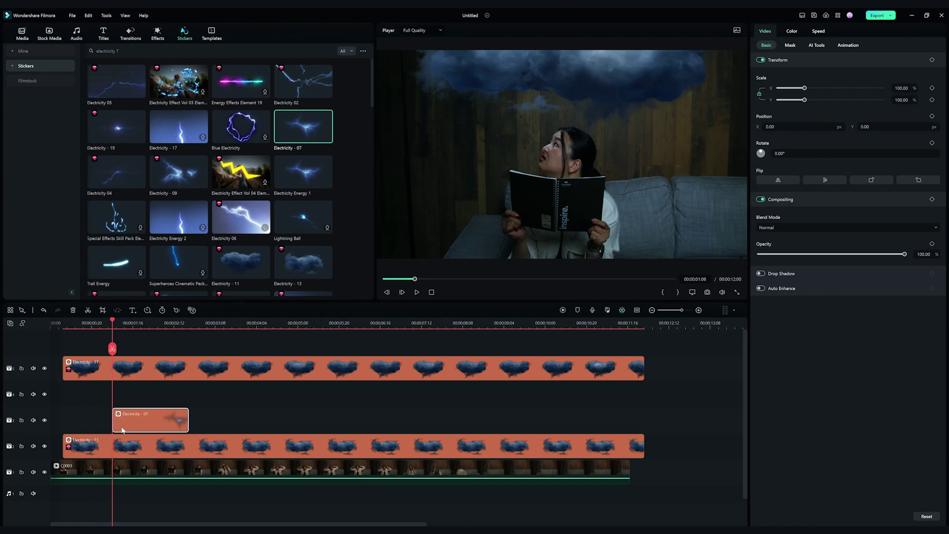
{"action": "key", "text": "space"}
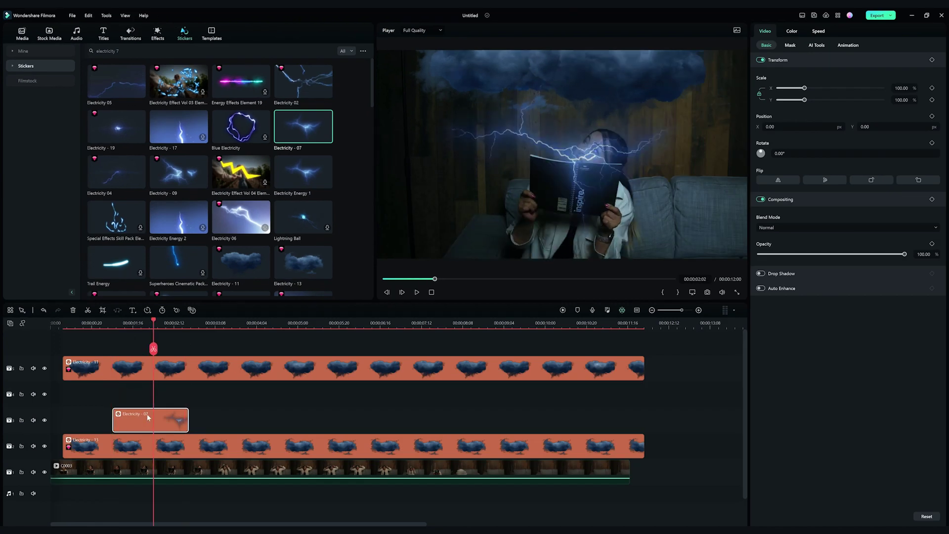
{"action": "type", "text": "-263.61"}
{"action": "key", "text": "Tab"}
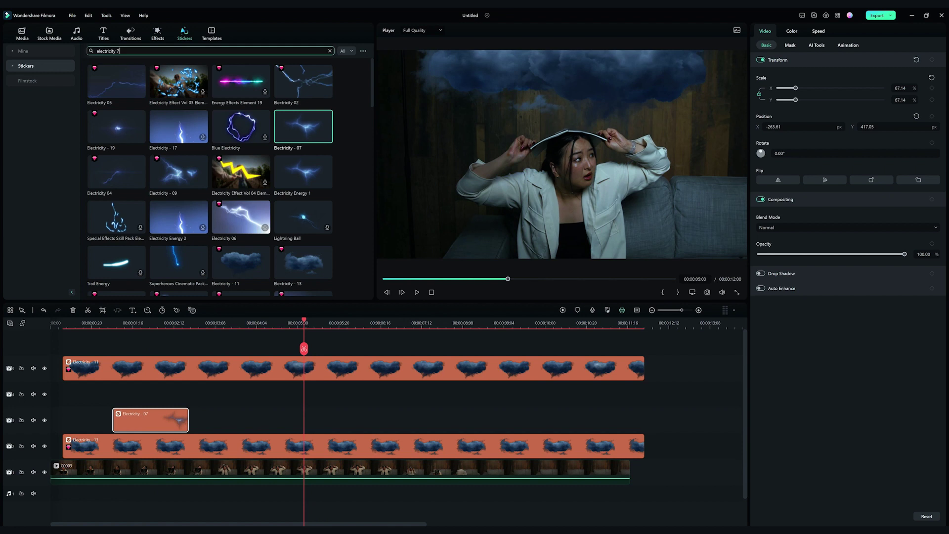
- Add the Electricity - 08 lightning at the five-second mark, reposition it, and review playback
{"action": "key", "text": "BackSpace"}
{"action": "type", "text": "8"}
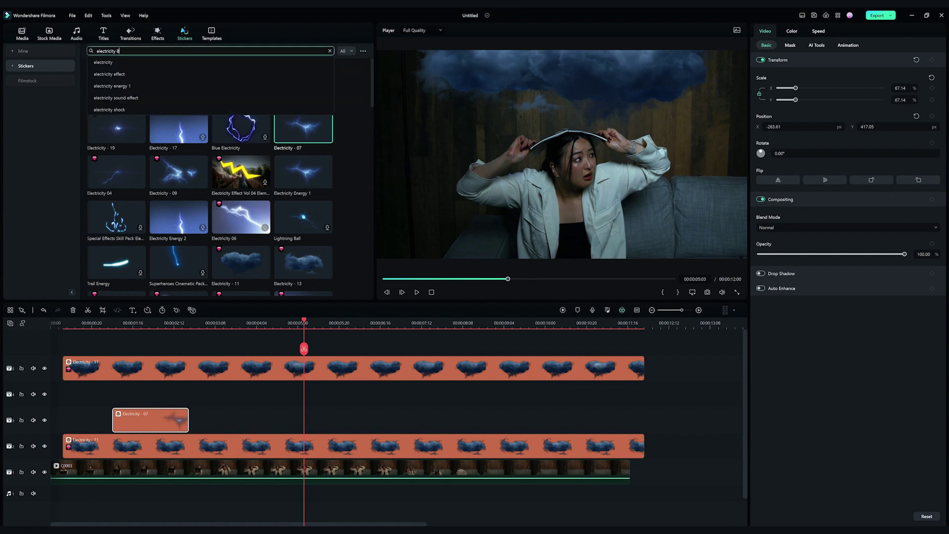
{"action": "key", "text": "Return"}
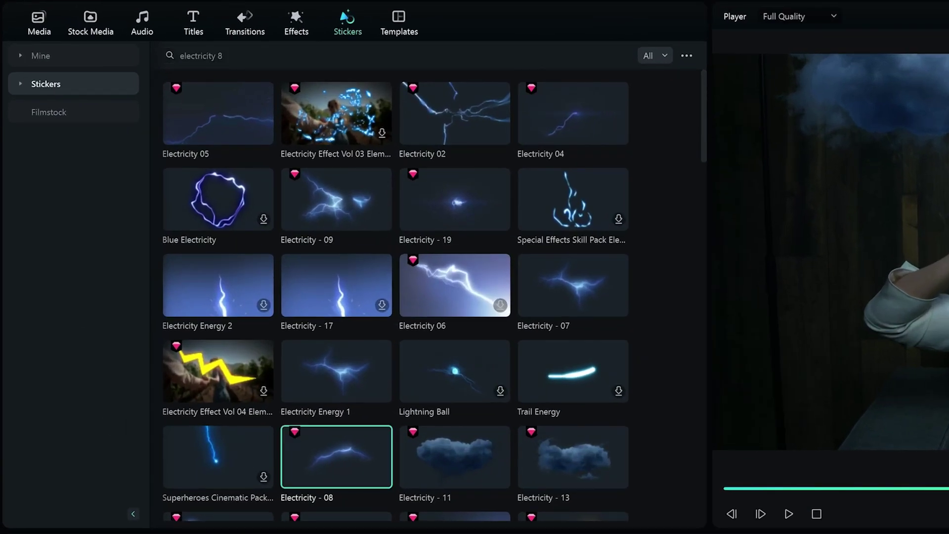
{"action": "left_click_drag", "start_coordinate": [336, 457], "coordinate": [310, 431]}
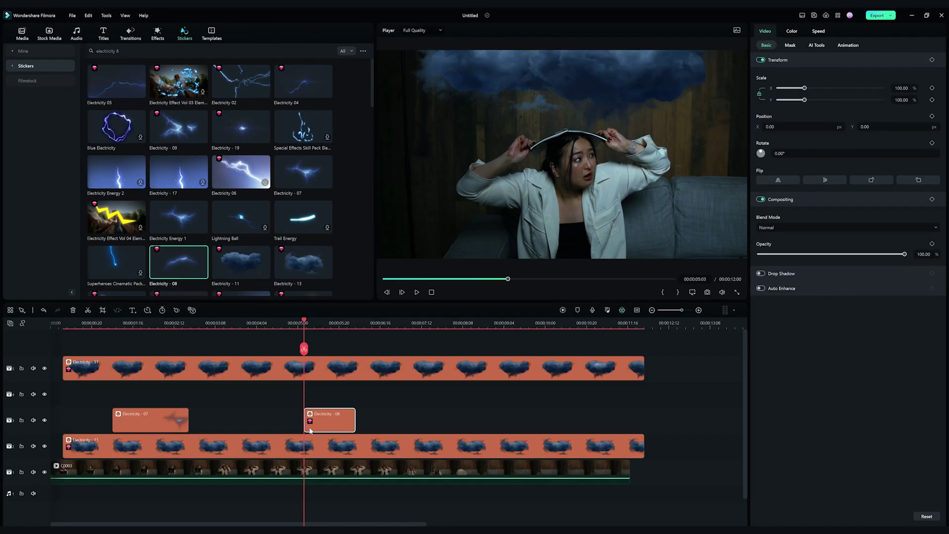
{"action": "key", "text": "space"}
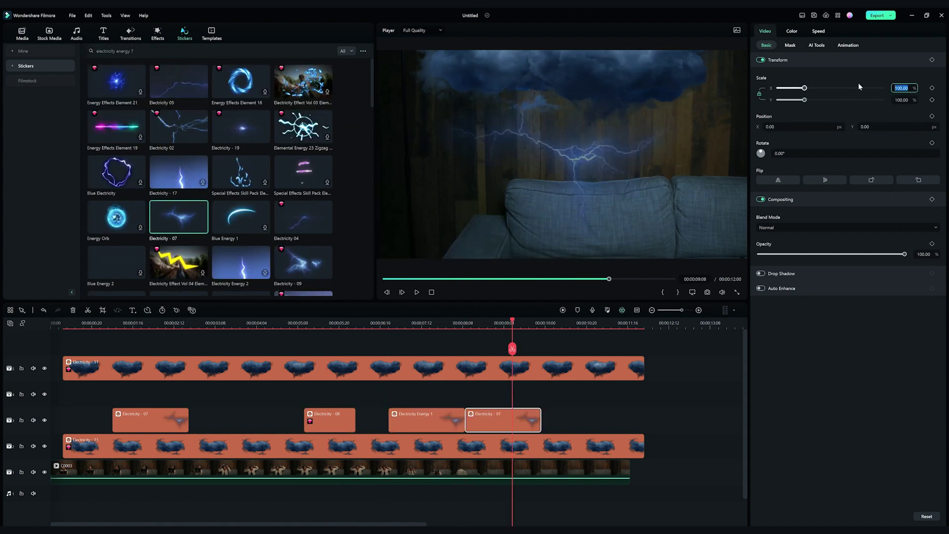
{"action": "left_click", "coordinate": [859, 127]}
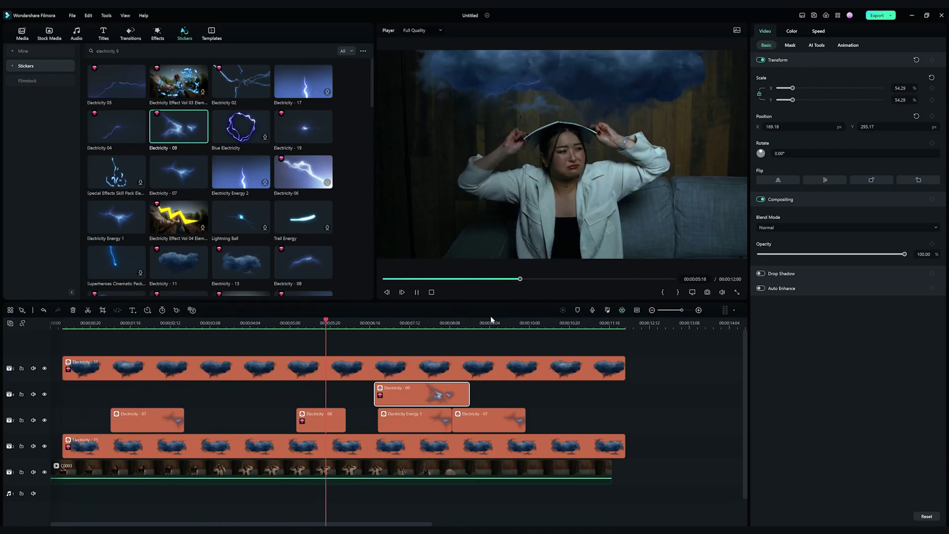
{"action": "key", "text": "space"}
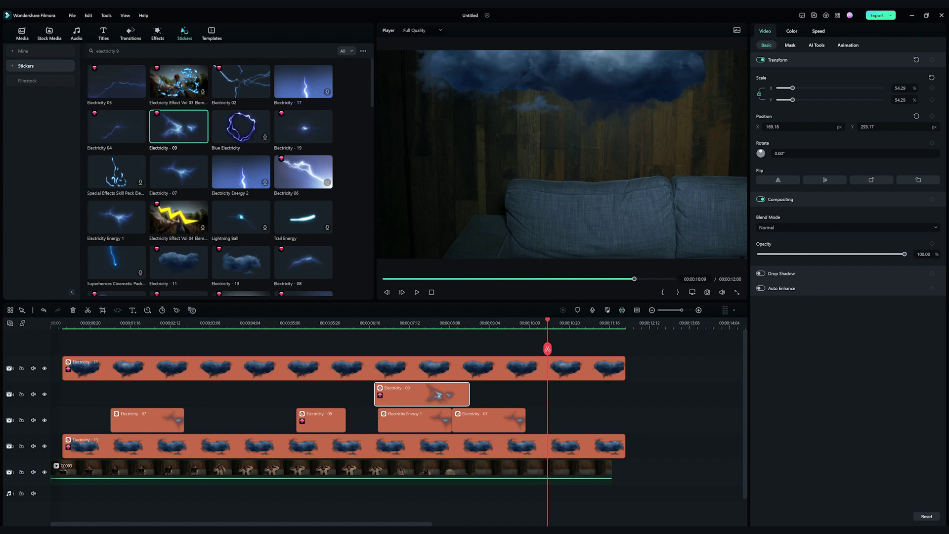
{"action": "left_click", "coordinate": [148, 51]}
- Add Rain Effect 09 above the lightning at 67.14% scale, then play the whole edit
{"action": "key", "text": "ctrl+a"}
{"action": "key", "text": "BackSpace"}
{"action": "type", "text": "rain"}
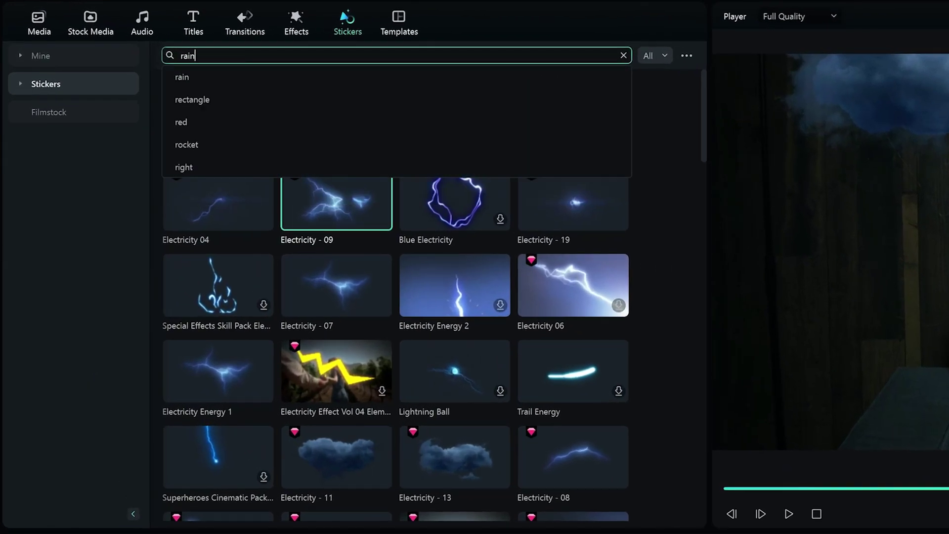
{"action": "type", "text": " effect 9"}
{"action": "key", "text": "Return"}
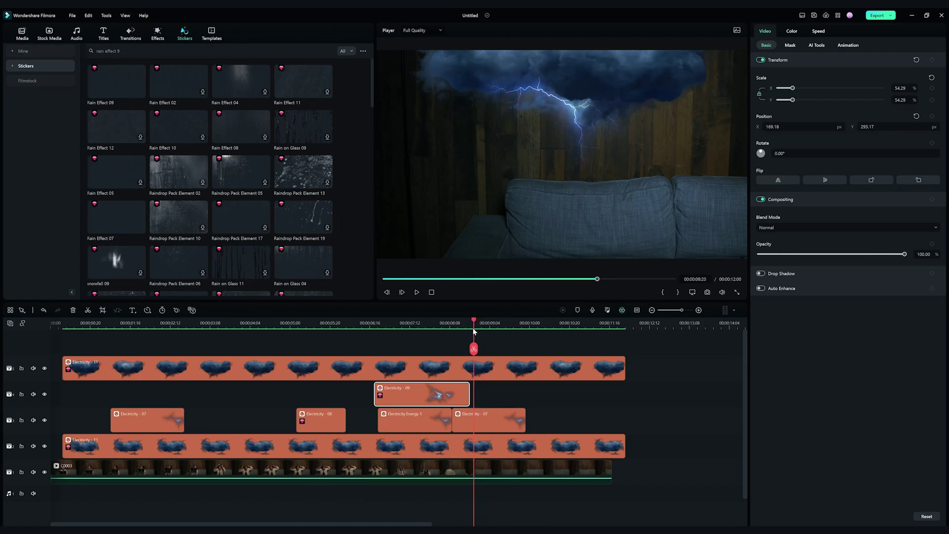
{"action": "left_click_drag", "start_coordinate": [116, 81], "coordinate": [489, 396]}
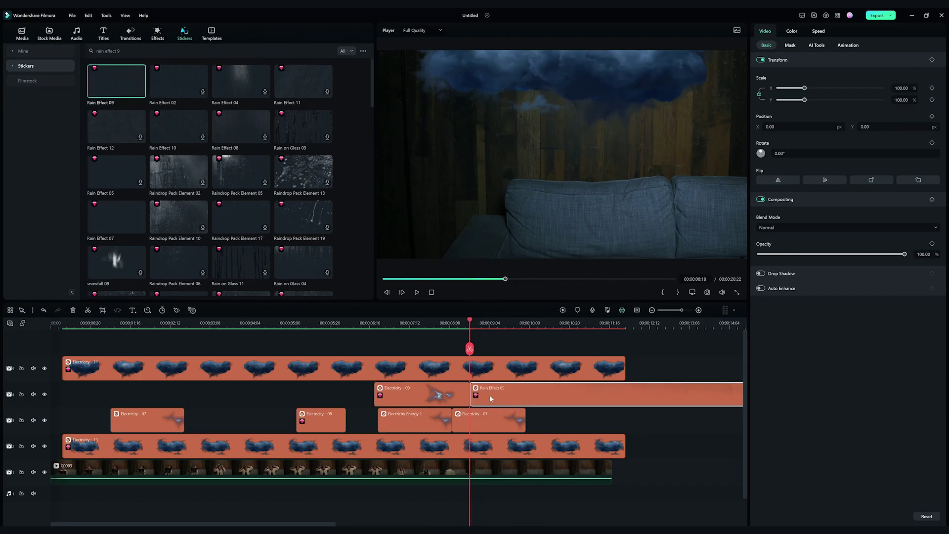
{"action": "key", "text": "space"}
{"action": "scroll", "coordinate": [877, 99], "scroll_direction": "down", "scroll_amount": 3}
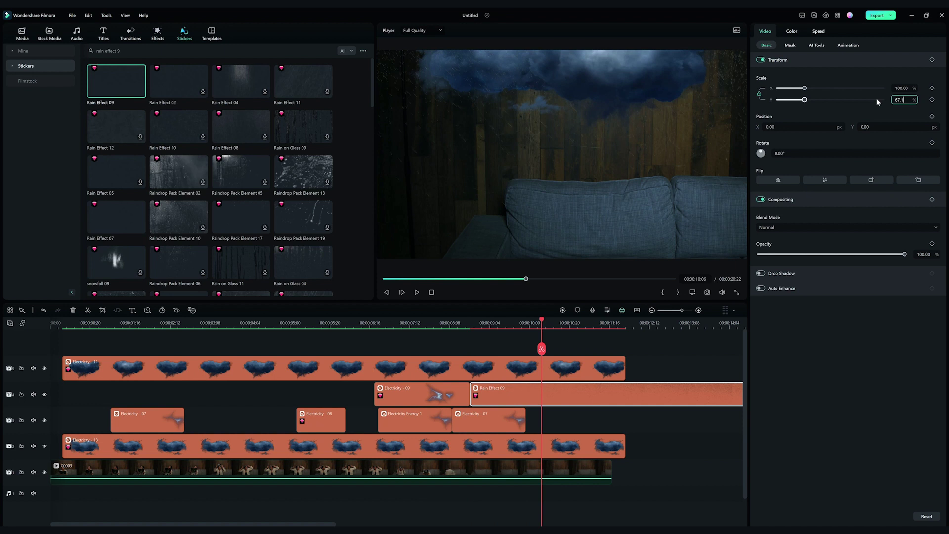
{"action": "left_click", "coordinate": [466, 326]}
{"action": "left_click_drag", "start_coordinate": [624, 325], "coordinate": [63, 324]}
{"action": "key", "text": "space"}
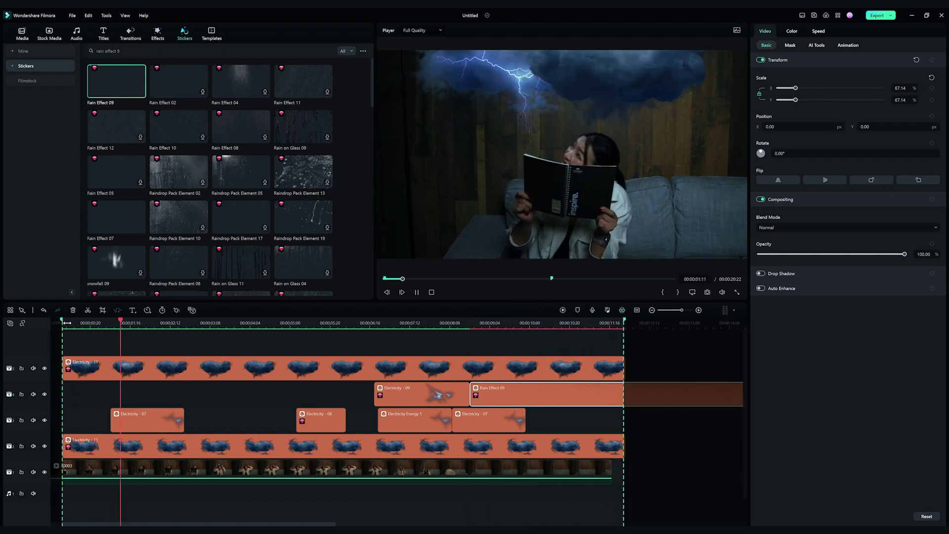